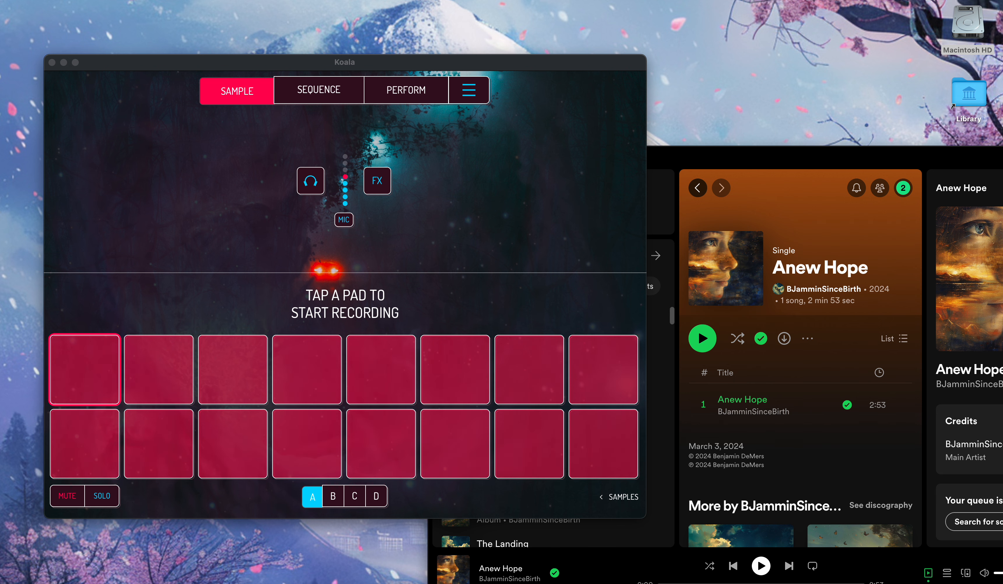
# Step: Open Koala's audio settings to review the input and output devices
pyautogui.click(468, 91)
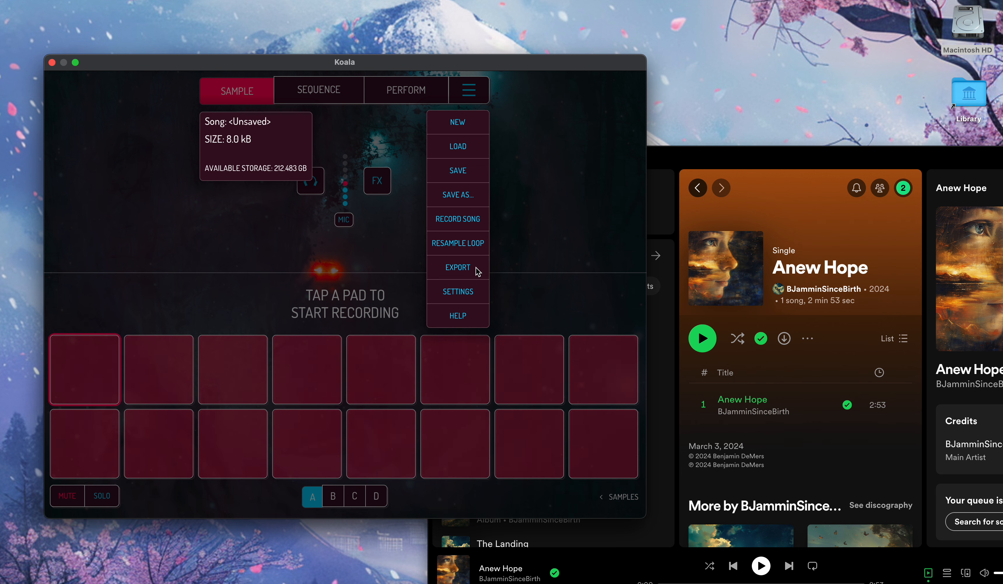
pyautogui.click(470, 288)
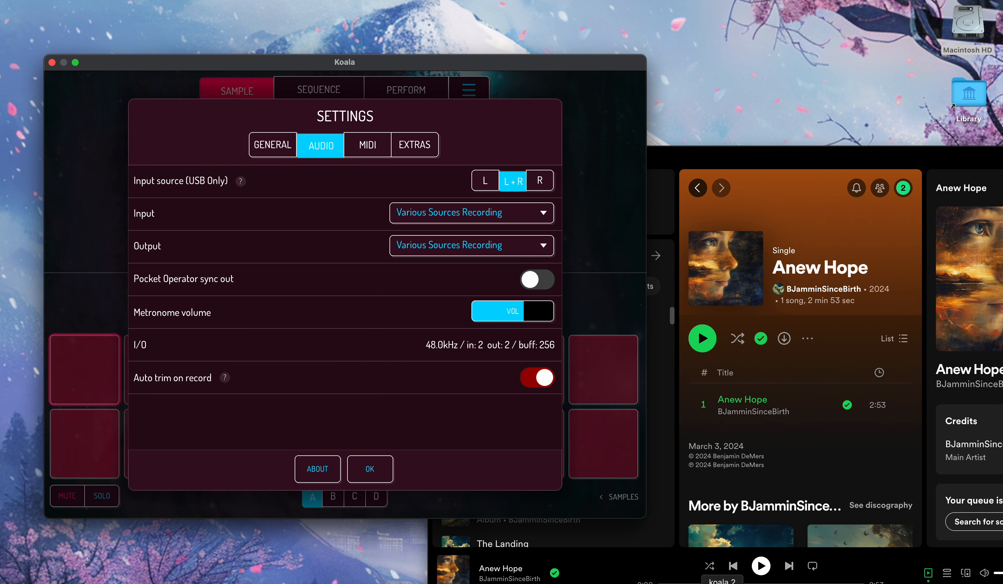
# Step: Switch to Loopback, turn off the Logic Pro source and delete it from the Various Sources Recording device
pyautogui.click(652, 574)
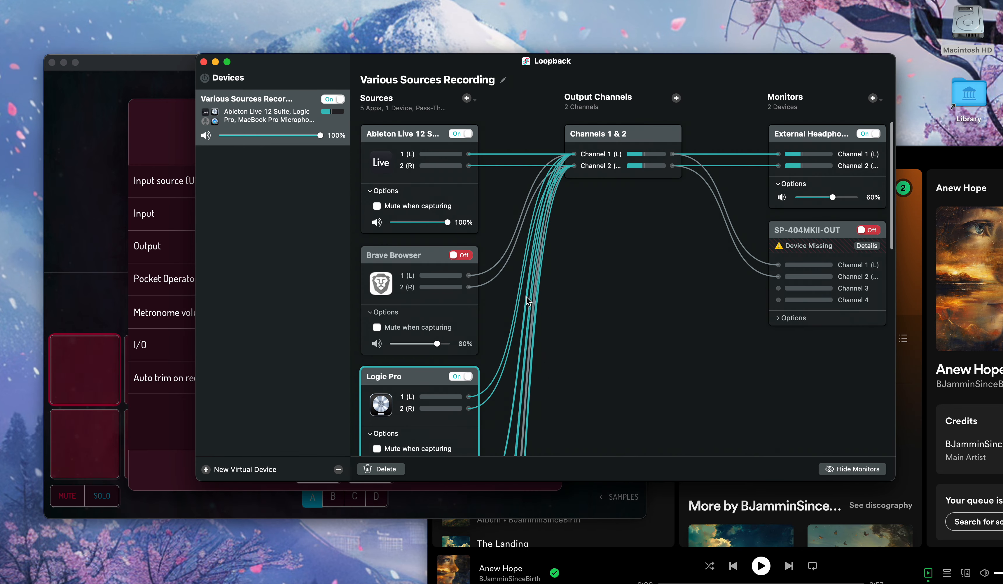
pyautogui.scroll(-2, 443, 314)
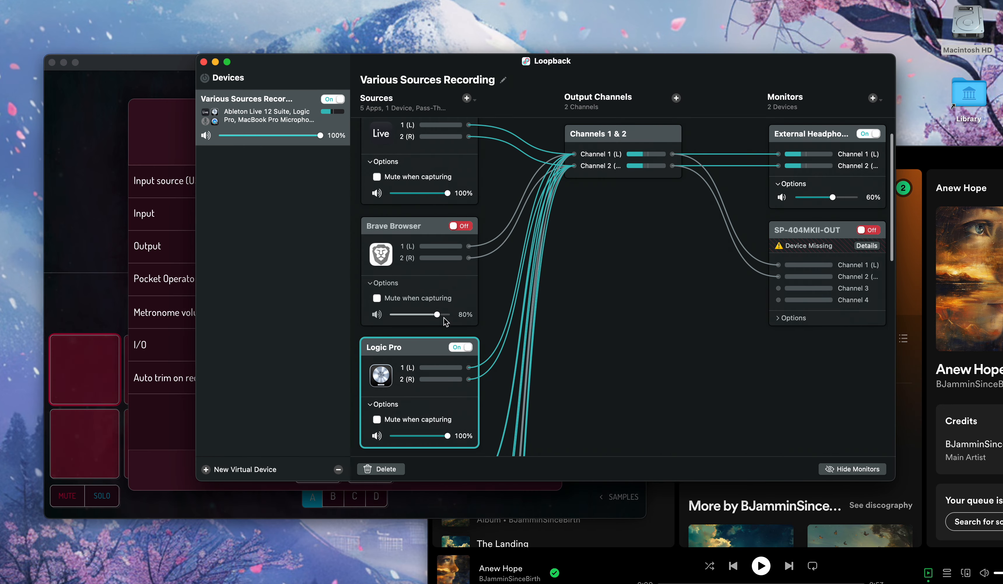
pyautogui.scroll(2, 454, 358)
pyautogui.click(461, 374)
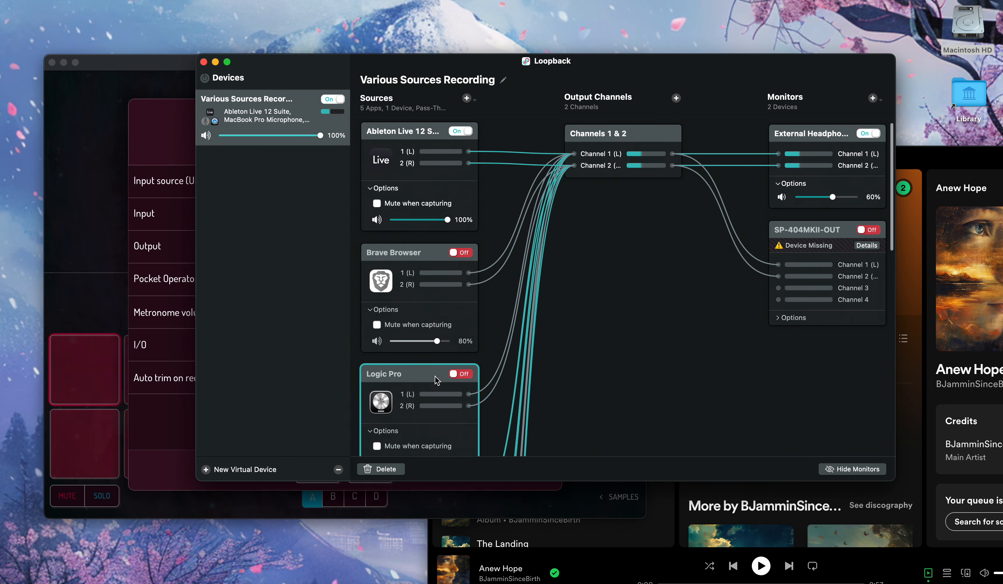
pyautogui.click(379, 469)
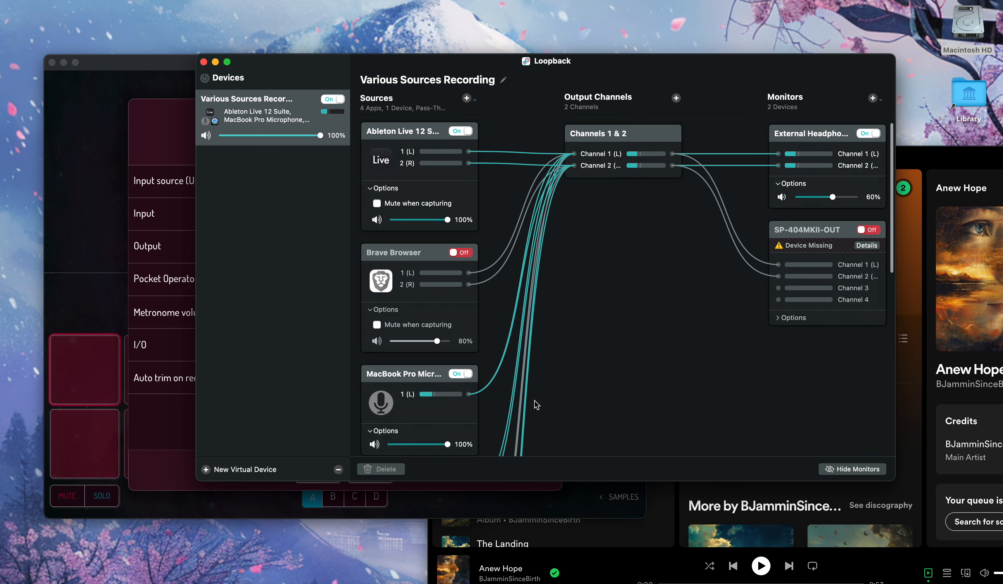
# Step: Examine the remaining sources of the virtual device, briefly switching QuickTime Player and the MacBook Pro Microphone off and back on
pyautogui.scroll(-15, 535, 404)
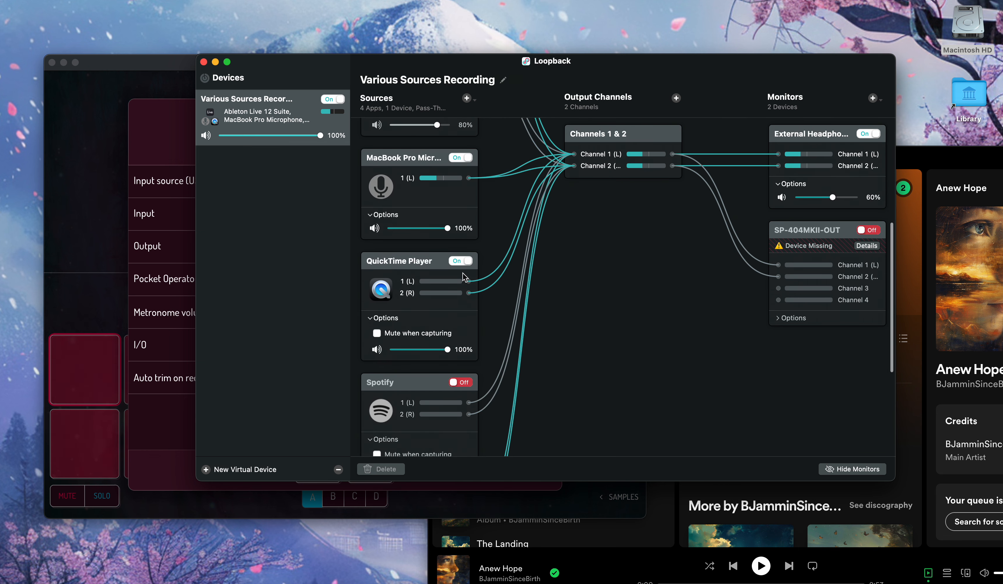
pyautogui.click(459, 261)
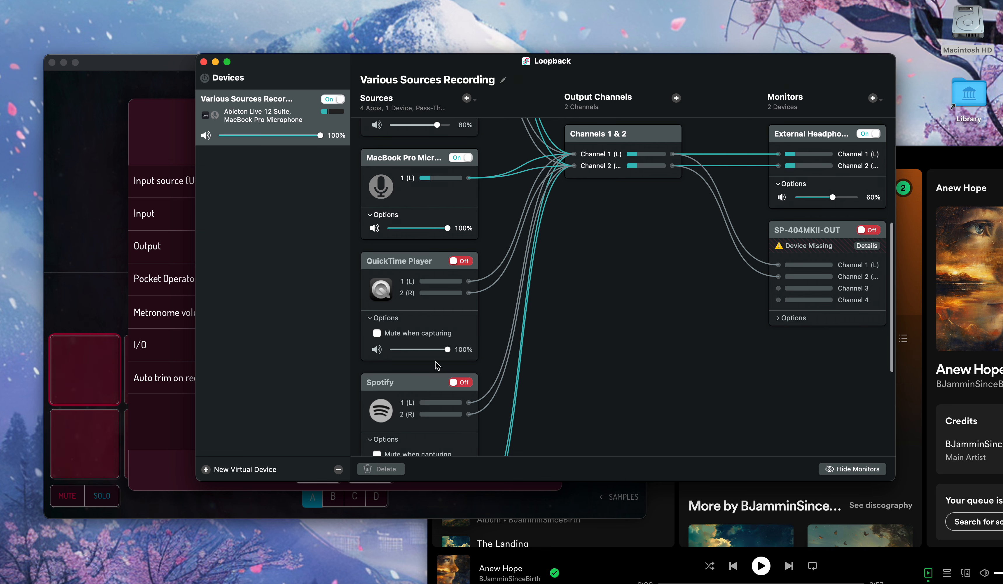
pyautogui.click(459, 262)
pyautogui.scroll(8, 447, 341)
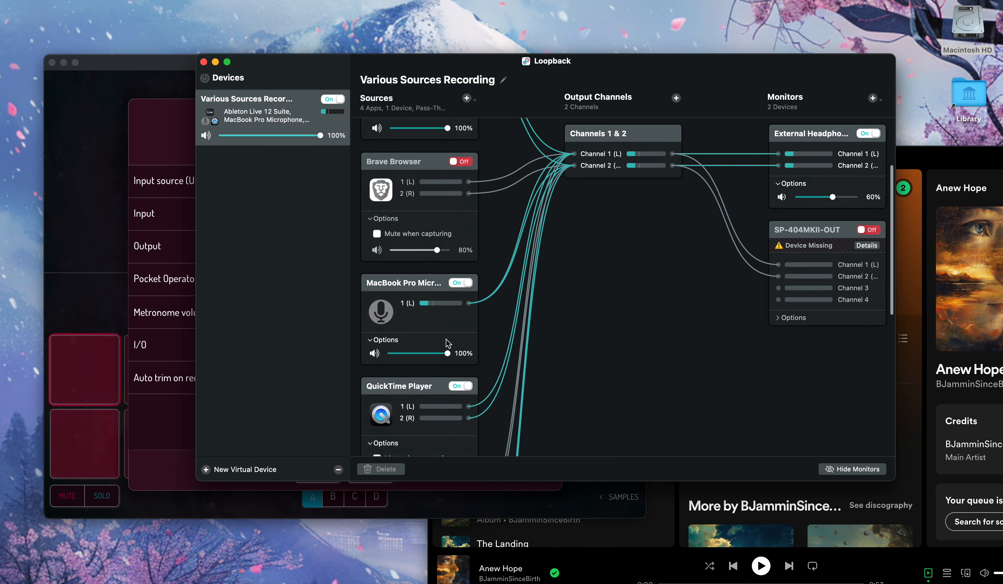
pyautogui.scroll(4, 448, 343)
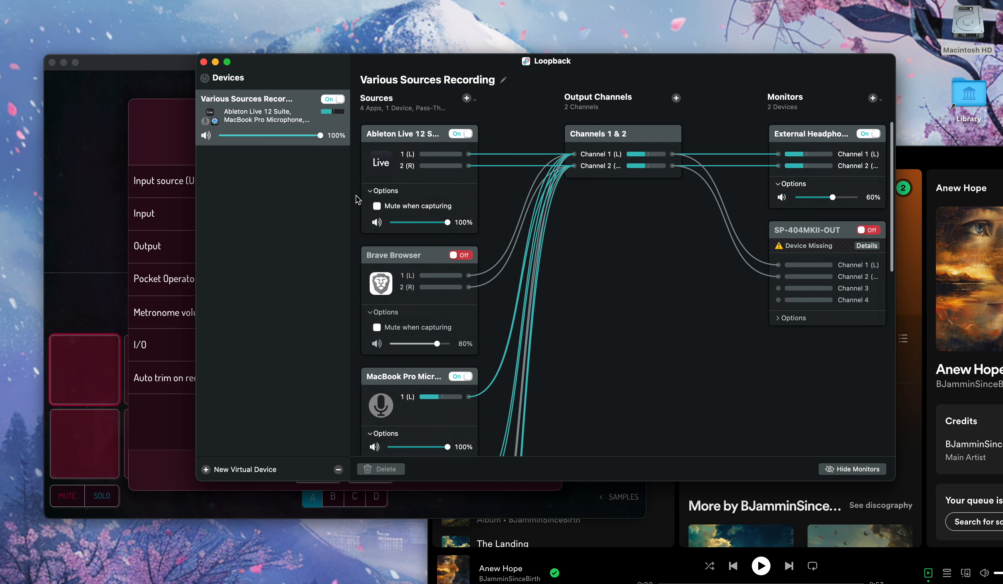
pyautogui.scroll(-5, 413, 305)
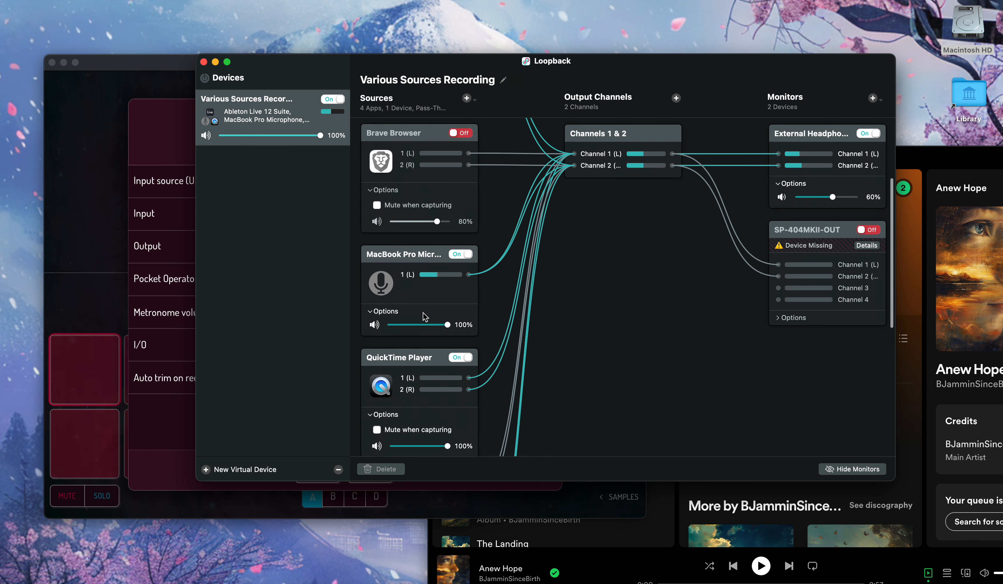
pyautogui.scroll(-5, 454, 339)
pyautogui.scroll(-3, 455, 340)
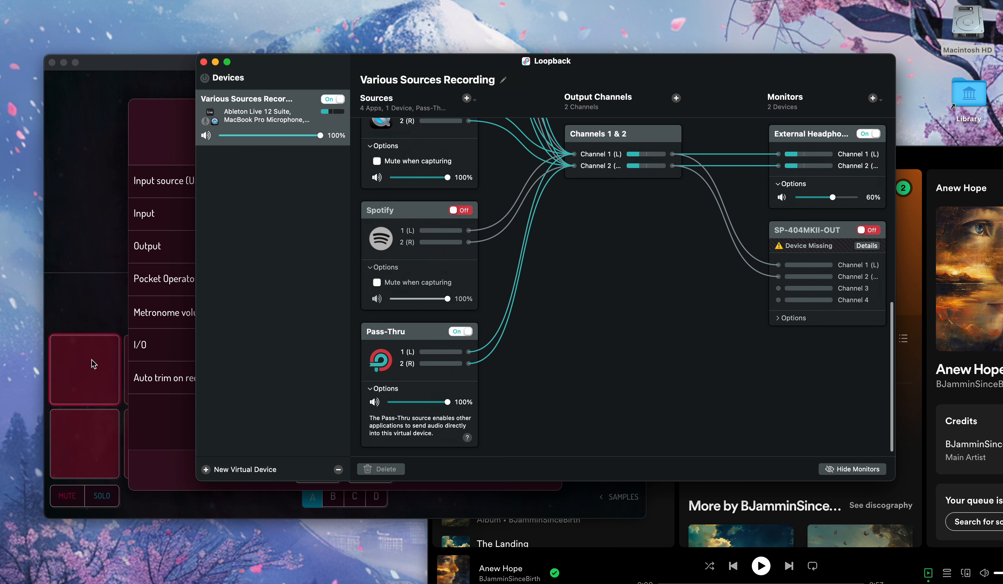
pyautogui.scroll(10, 368, 286)
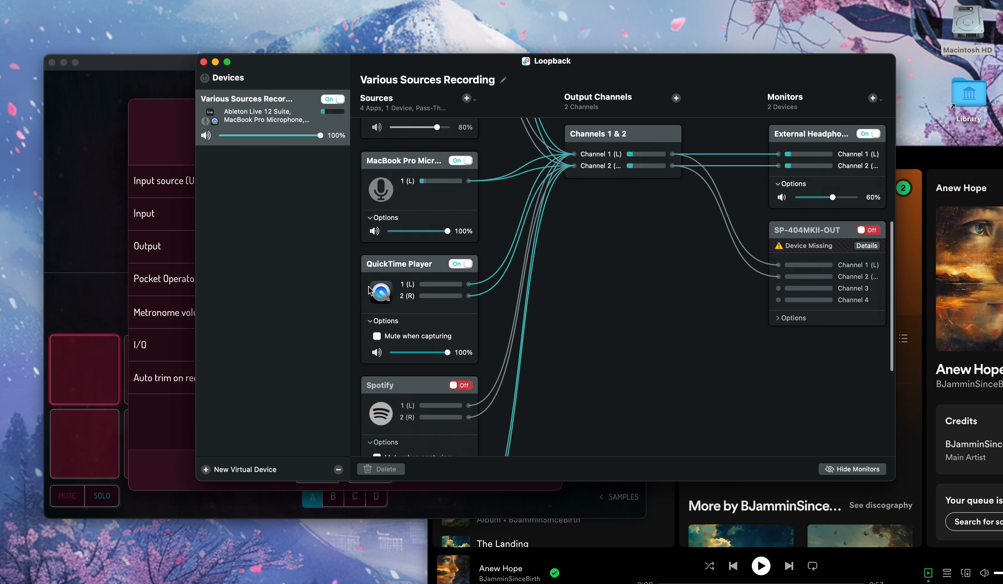
pyautogui.click(462, 186)
pyautogui.click(462, 186)
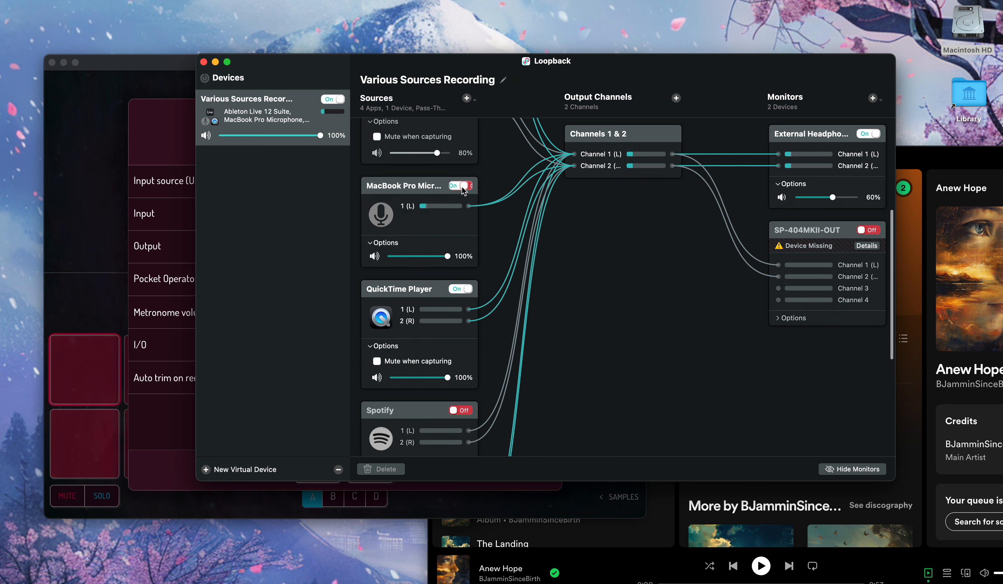
pyautogui.scroll(-10, 553, 301)
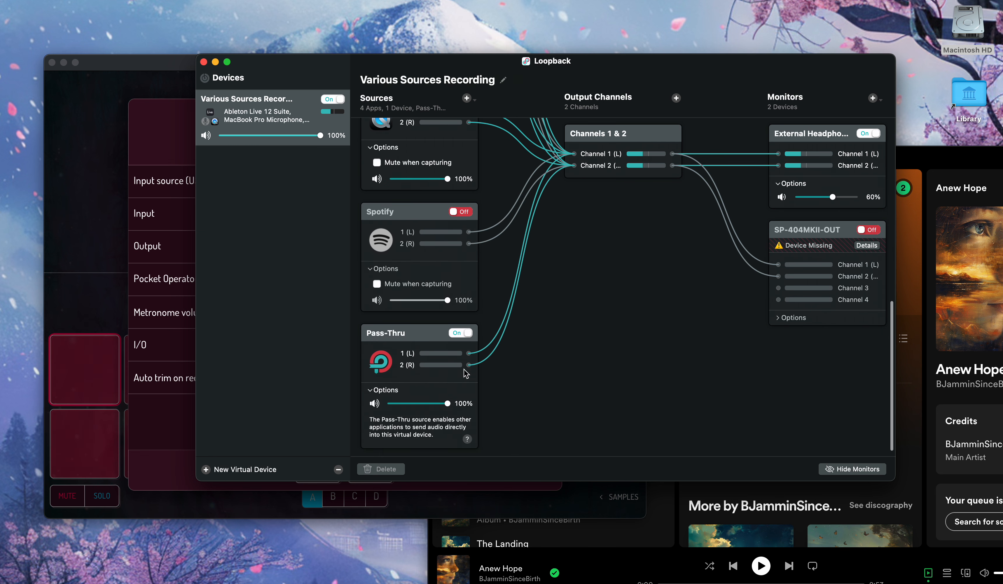
# Step: Switch to Koala and record a short test sample on the first pad, discarding it once it has been played back
pyautogui.click(99, 357)
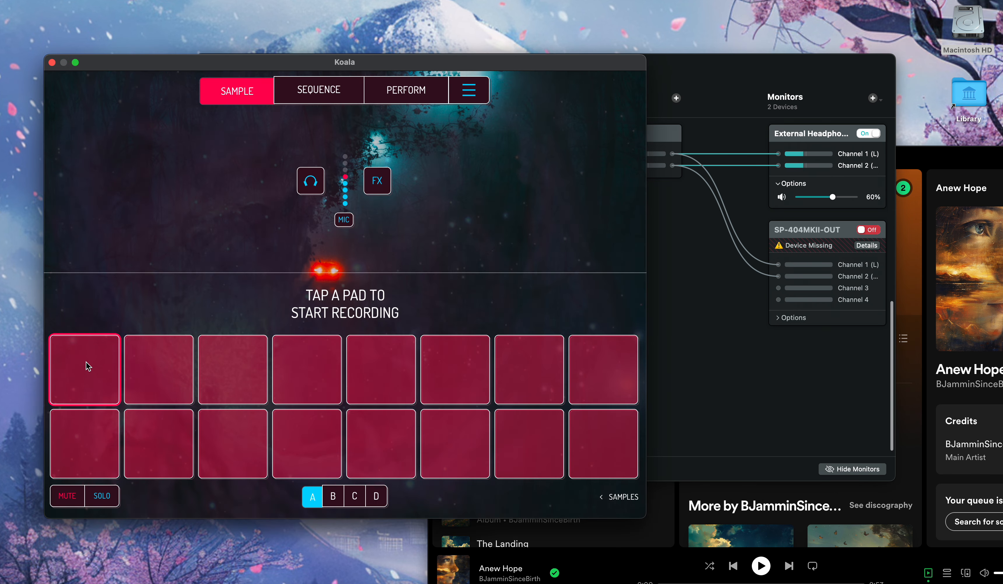
pyautogui.click(87, 363)
pyautogui.click(87, 366)
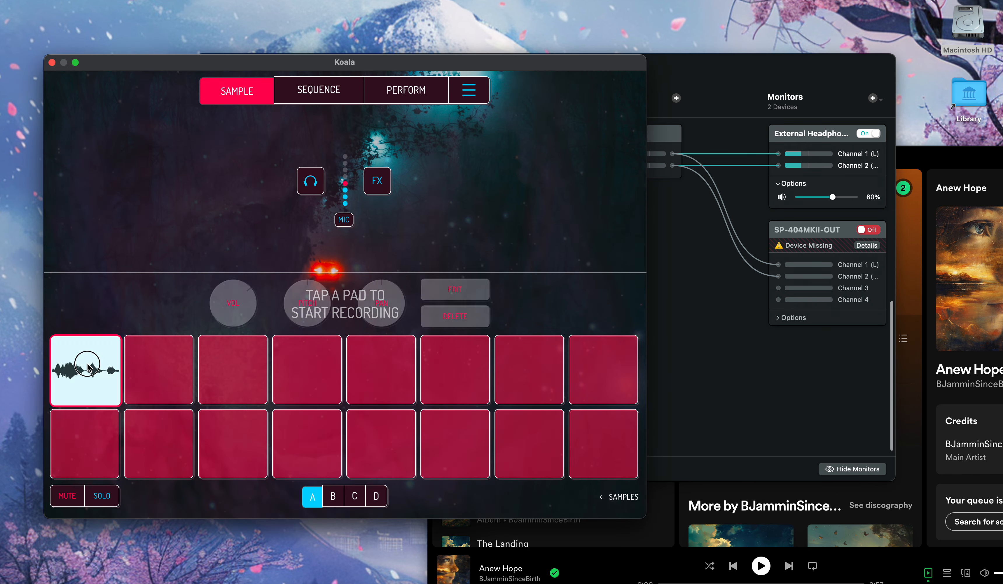
pyautogui.moveTo(87, 366); pyautogui.dragTo(233, 321)
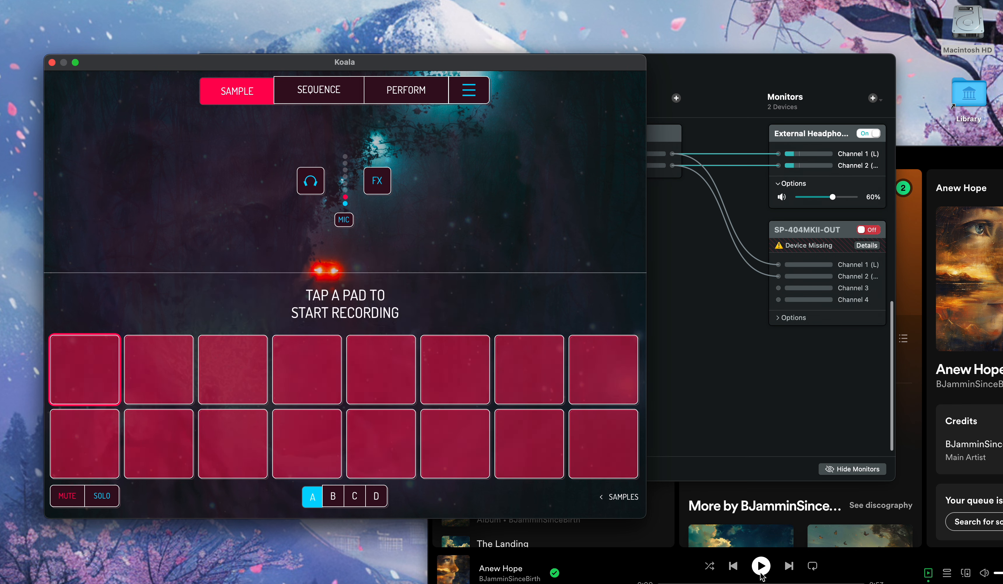
# Step: Record the opening seconds of Anew Hope played in Spotify onto Koala's first pad and play back the sample
pyautogui.click(95, 371)
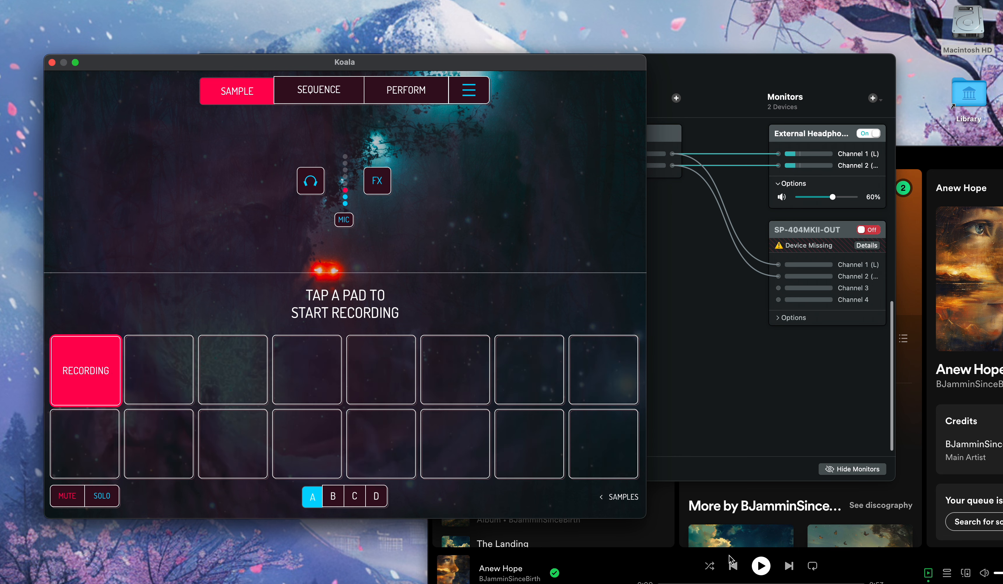
pyautogui.click(750, 569)
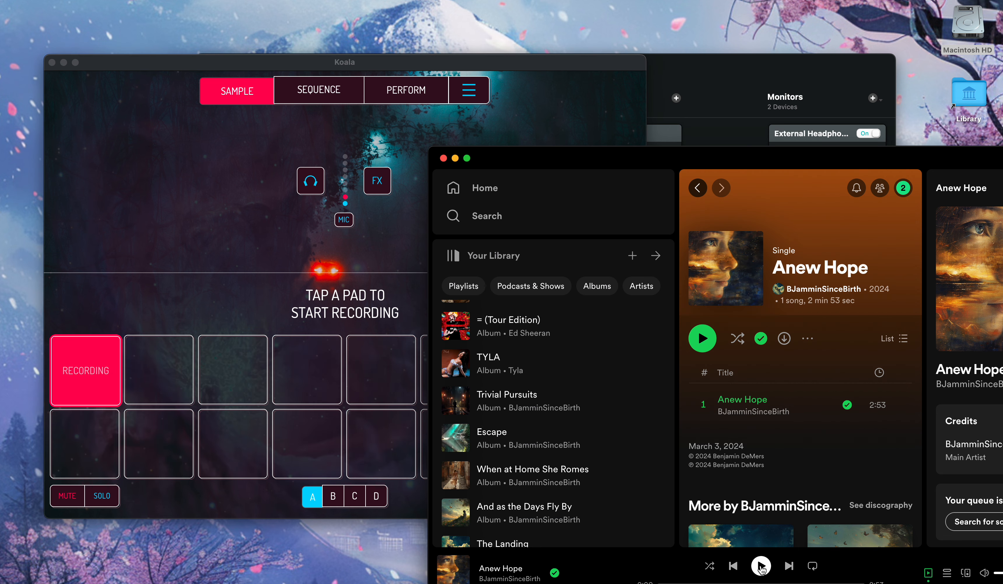
pyautogui.click(760, 567)
pyautogui.click(760, 567)
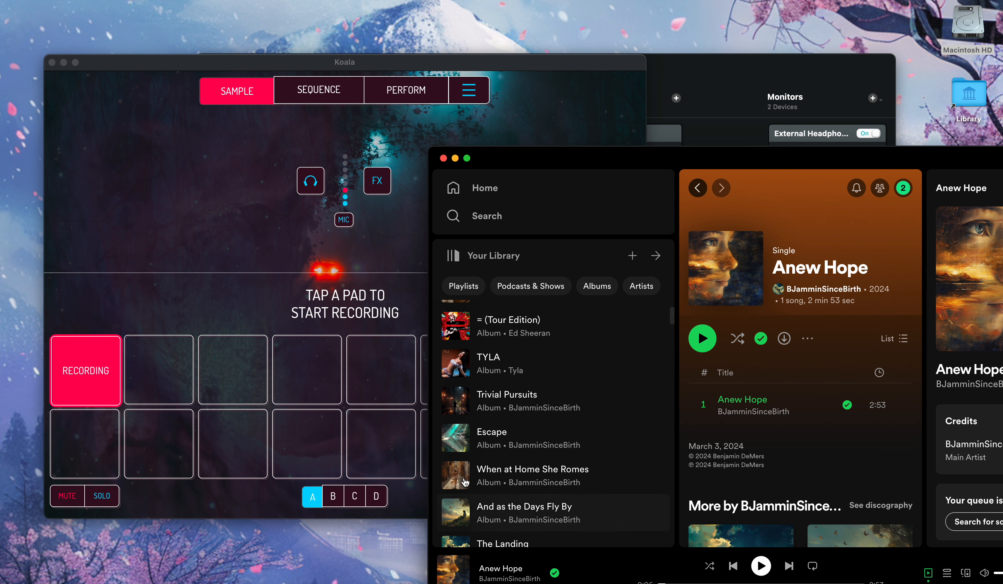
pyautogui.click(102, 386)
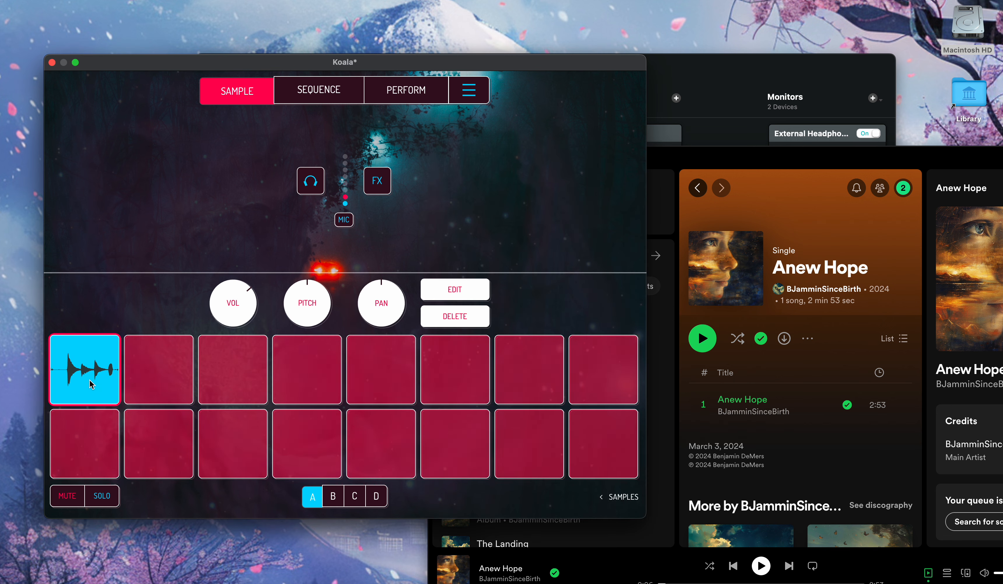
pyautogui.click(91, 383)
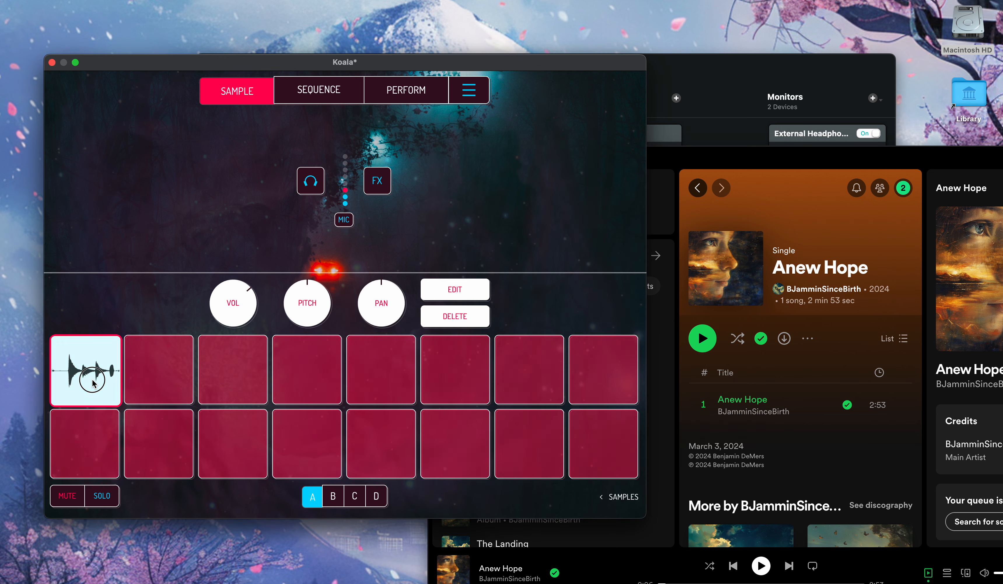
# Step: Trim silence from the start and end of the first pad's sample, crop it to 7.30 s and play it back
pyautogui.click(469, 289)
pyautogui.moveTo(59, 197)
pyautogui.mouseDown()
pyautogui.moveTo(217, 204)
pyautogui.moveTo(197, 209)
pyautogui.moveTo(199, 217)
pyautogui.mouseUp()
pyautogui.moveTo(619, 202); pyautogui.dragTo(592, 208)
pyautogui.click(586, 256)
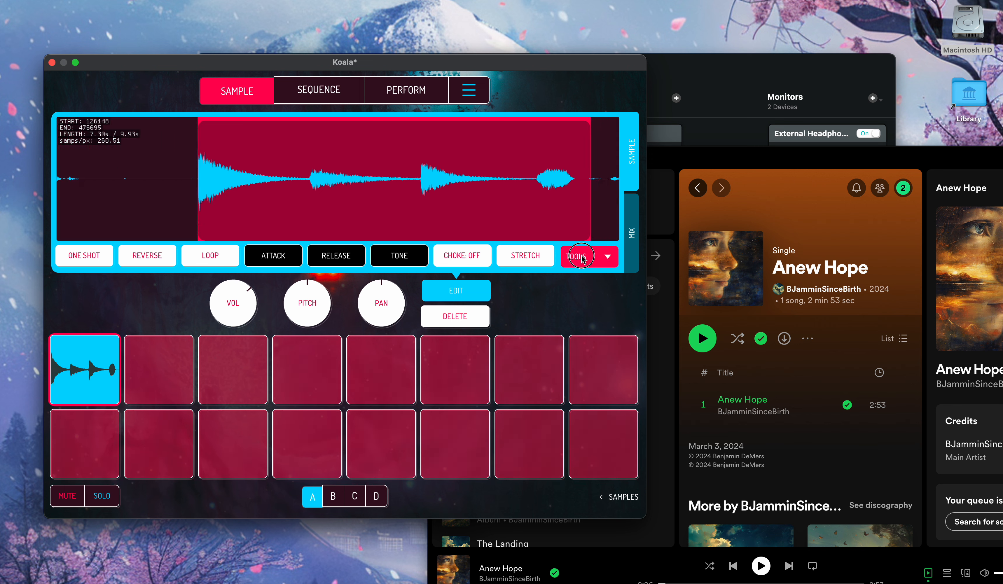
pyautogui.click(571, 189)
pyautogui.click(78, 376)
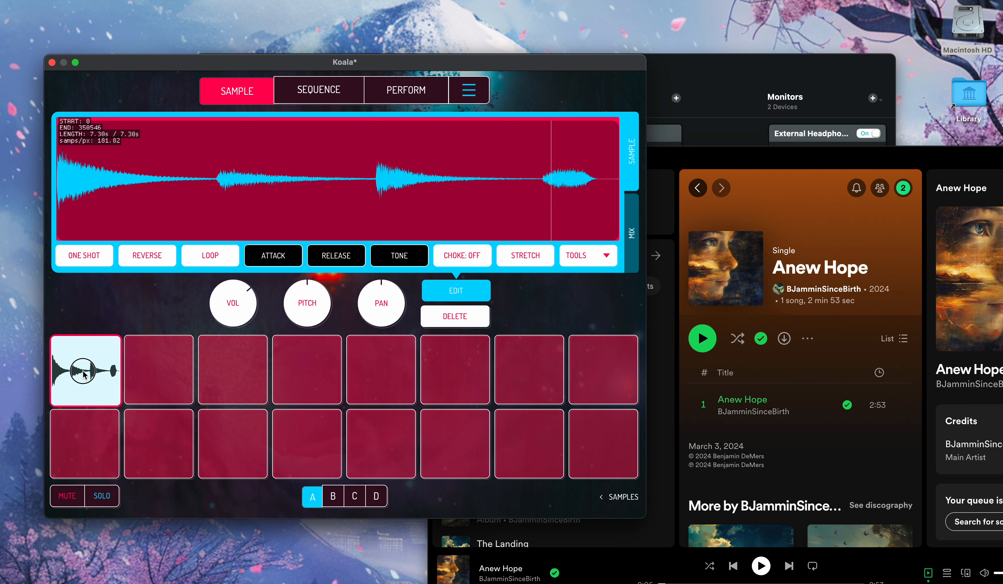
pyautogui.moveTo(83, 371); pyautogui.dragTo(92, 371)
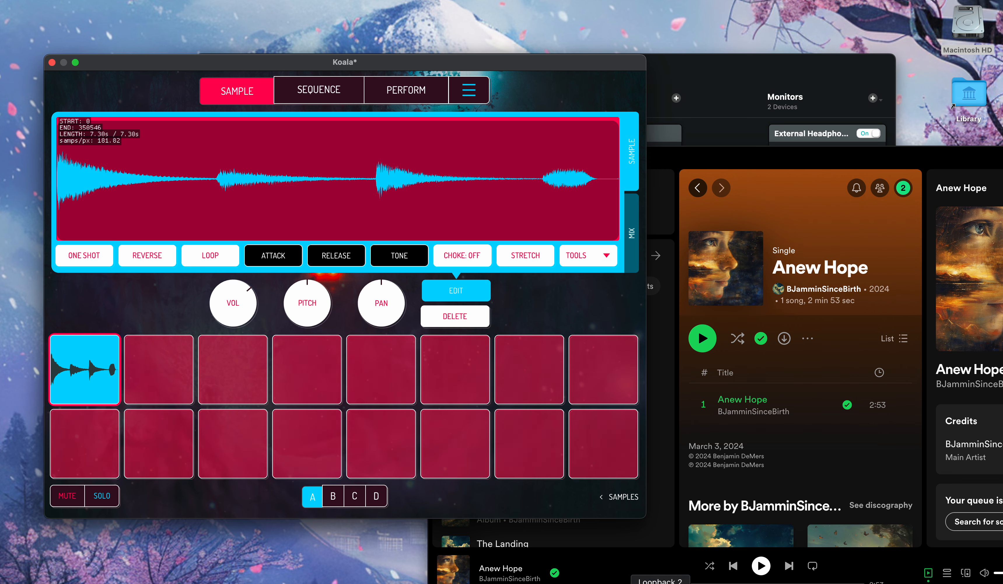
# Step: Switch to Loopback and examine the sources, their channel routing and the monitors of the Various Sources Recording device
pyautogui.click(659, 582)
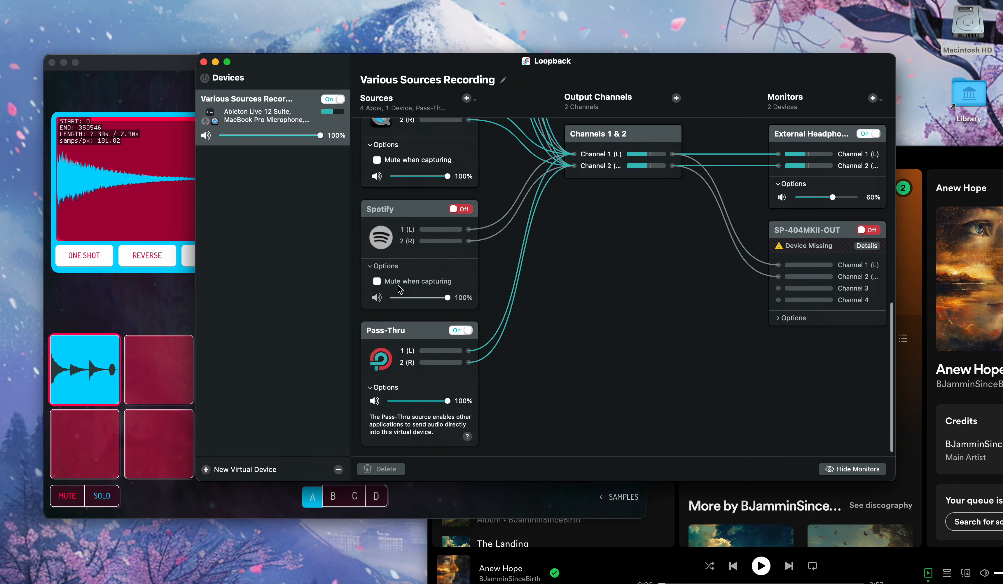
pyautogui.scroll(10, 436, 300)
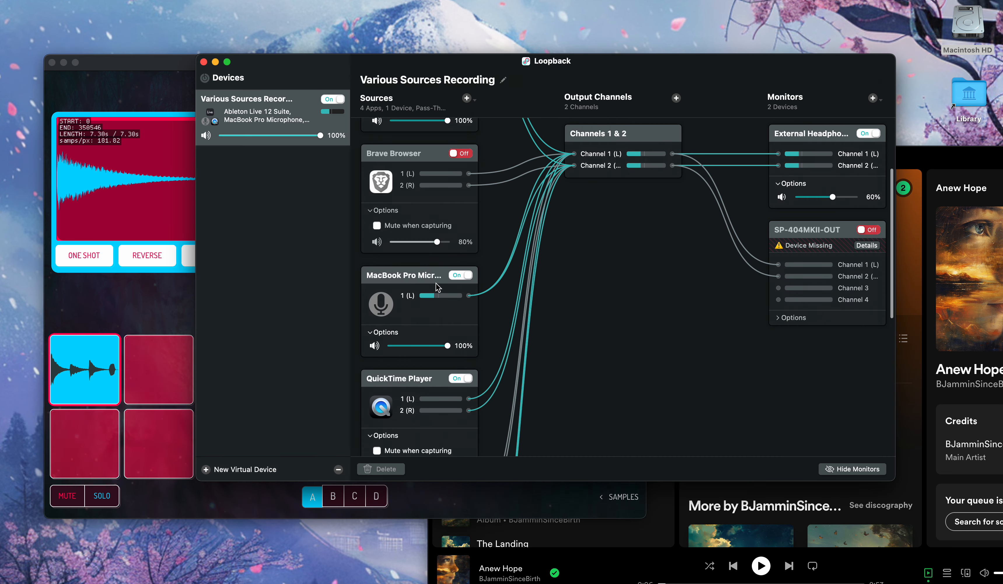
pyautogui.scroll(2, 436, 285)
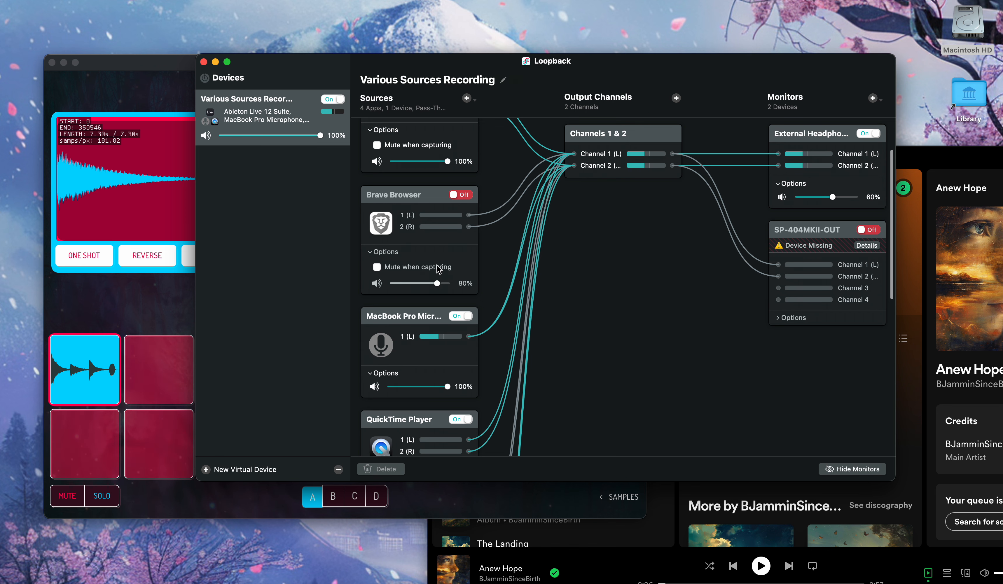
pyautogui.scroll(3, 438, 268)
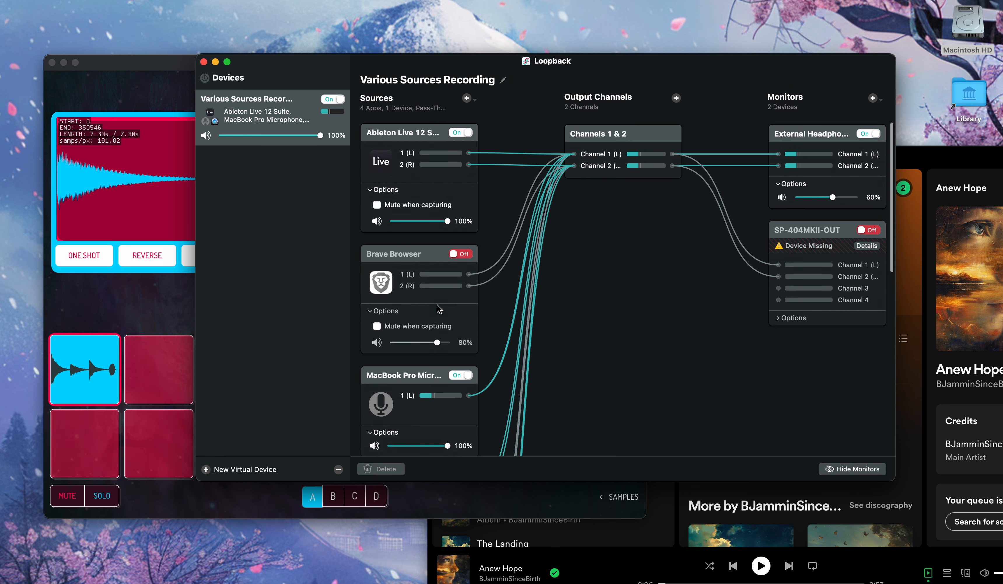
pyautogui.scroll(-3, 445, 373)
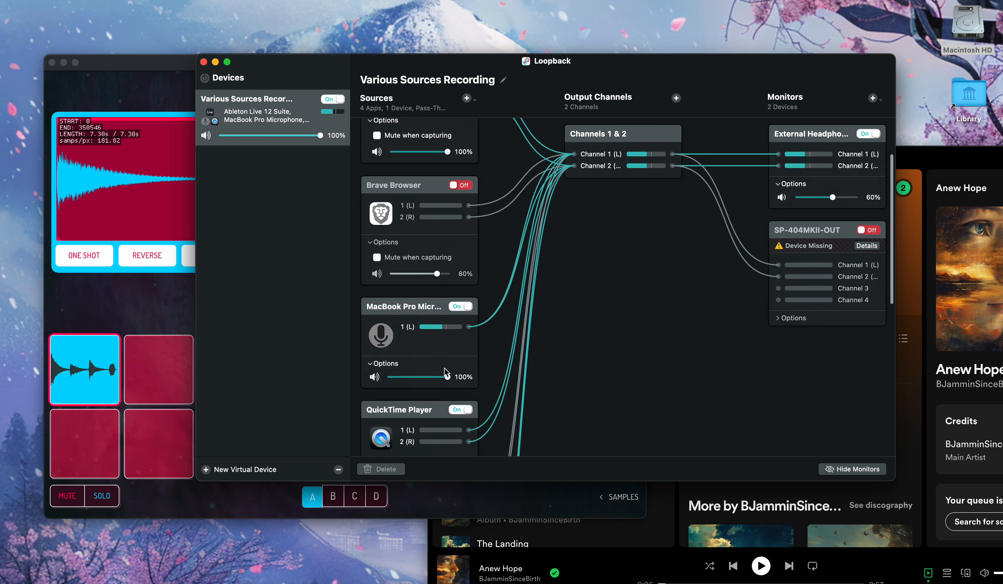
pyautogui.scroll(-10, 445, 372)
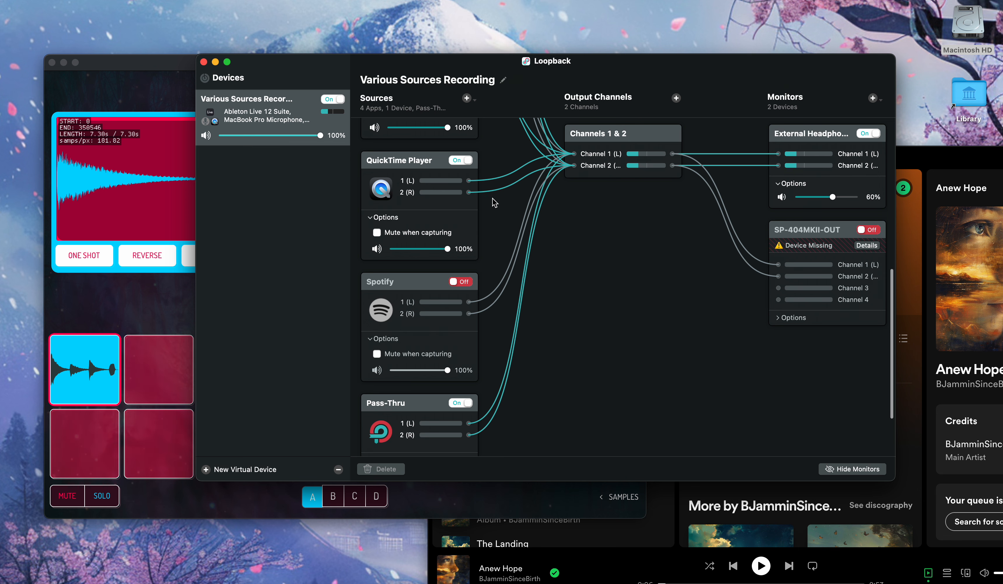
pyautogui.scroll(2, 521, 252)
pyautogui.scroll(8, 520, 252)
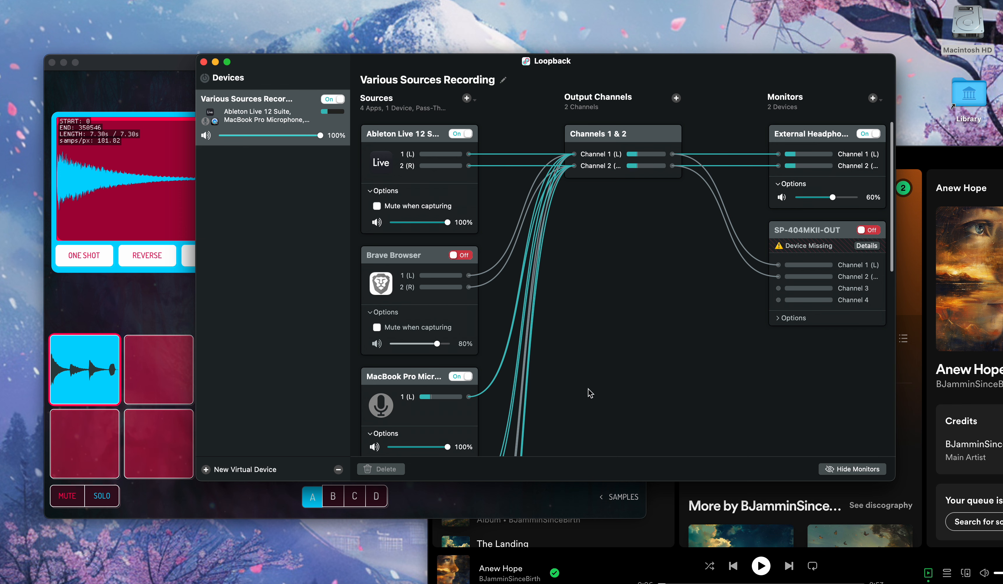
pyautogui.scroll(-5, 557, 391)
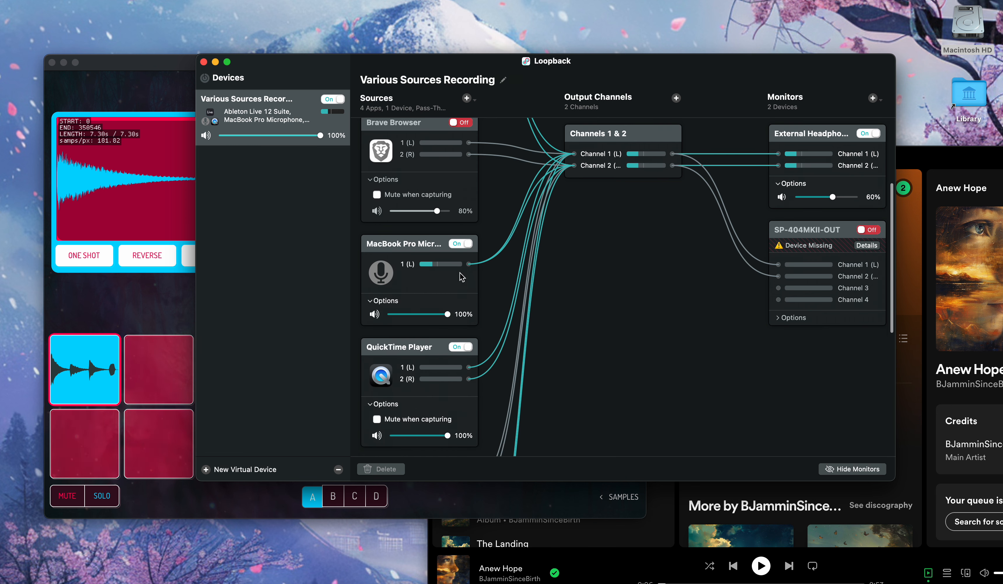
pyautogui.scroll(5, 466, 279)
pyautogui.scroll(-10, 467, 280)
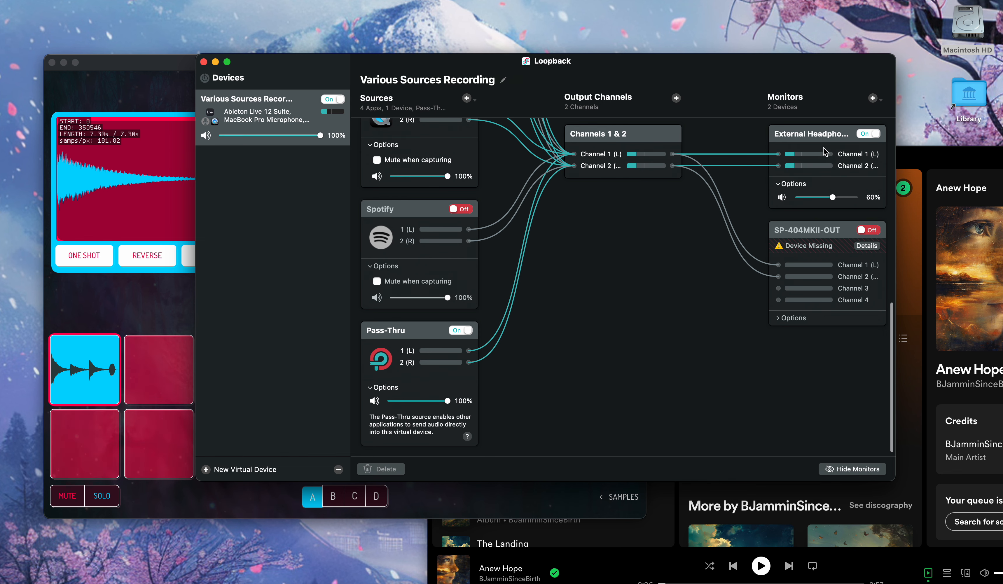
# Step: Switch to Koala and review its audio settings, including the input and output devices, and its general settings, then close the settings
pyautogui.click(154, 74)
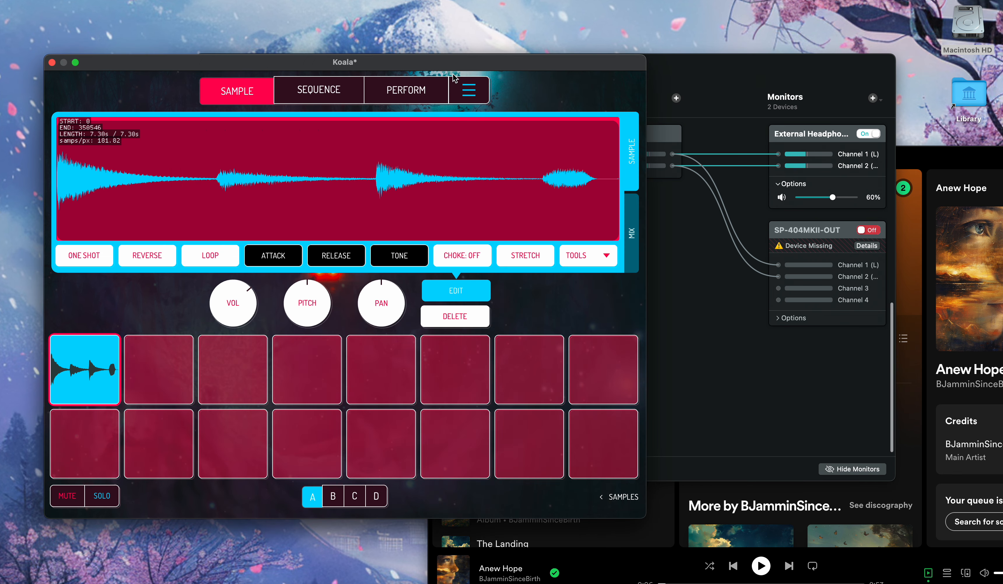
pyautogui.click(468, 95)
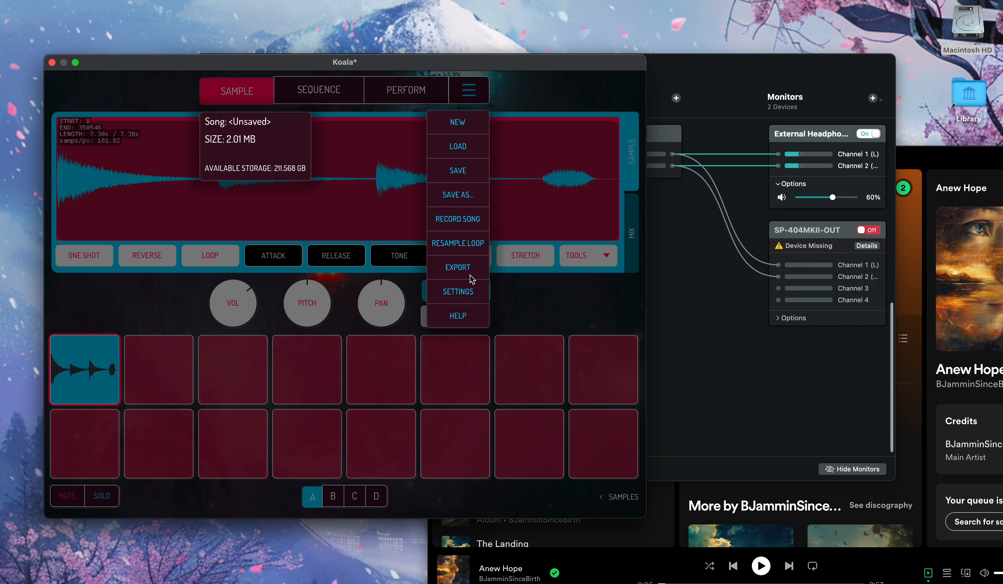
pyautogui.click(472, 292)
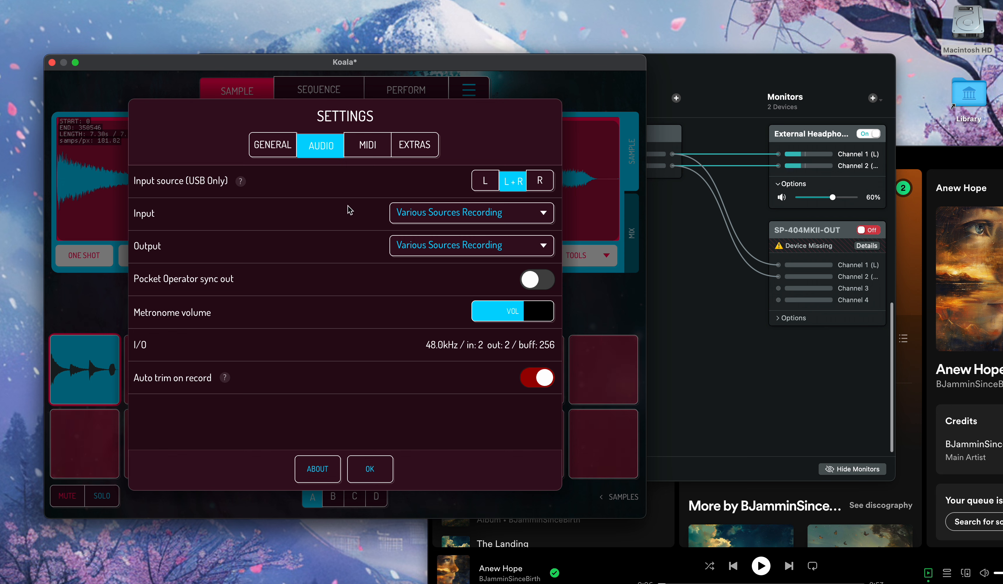
pyautogui.click(281, 155)
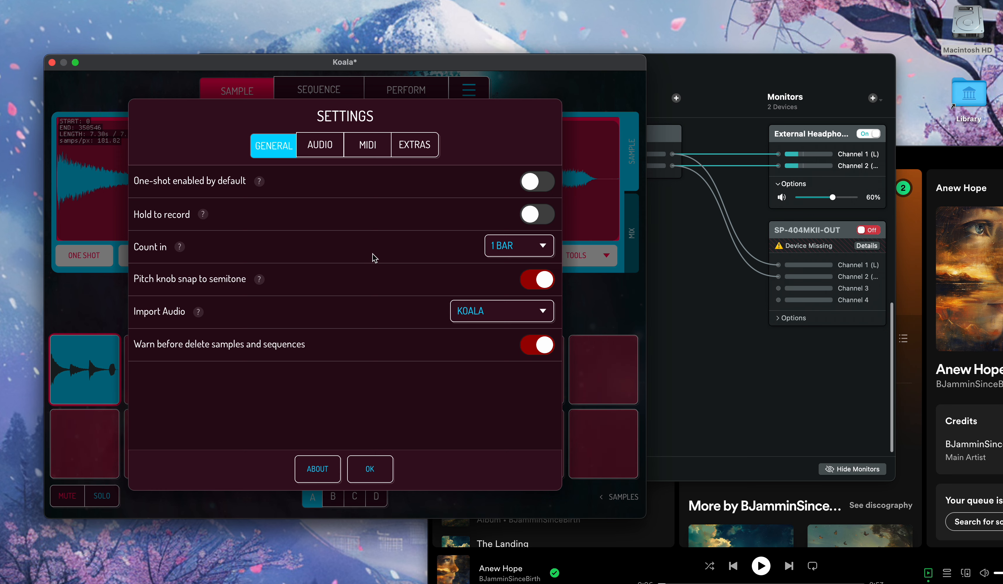
pyautogui.click(380, 477)
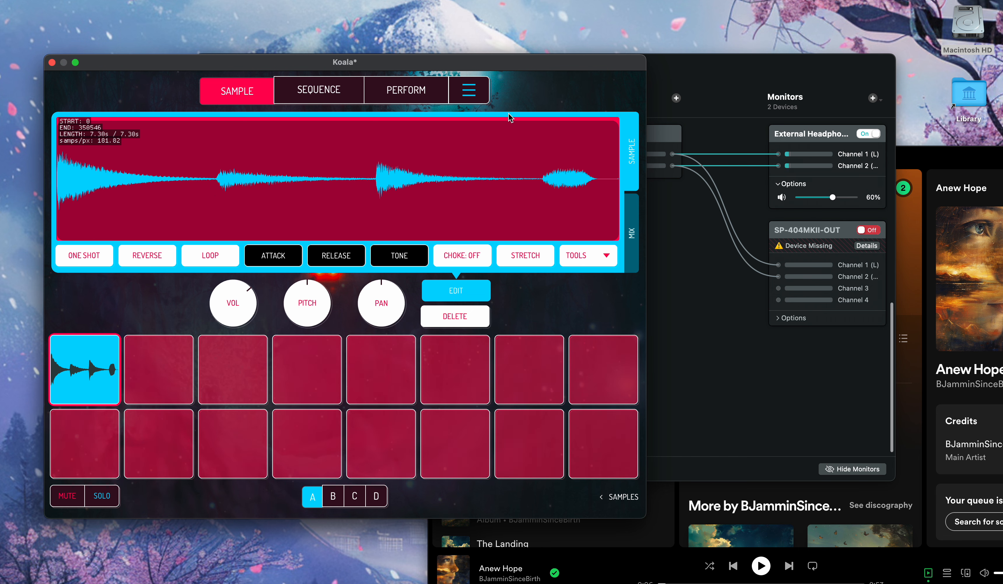
# Step: Switch to Loopback and examine the Various Sources Recording device's sources again, from Pass-Thru up to Ableton Live
pyautogui.click(658, 65)
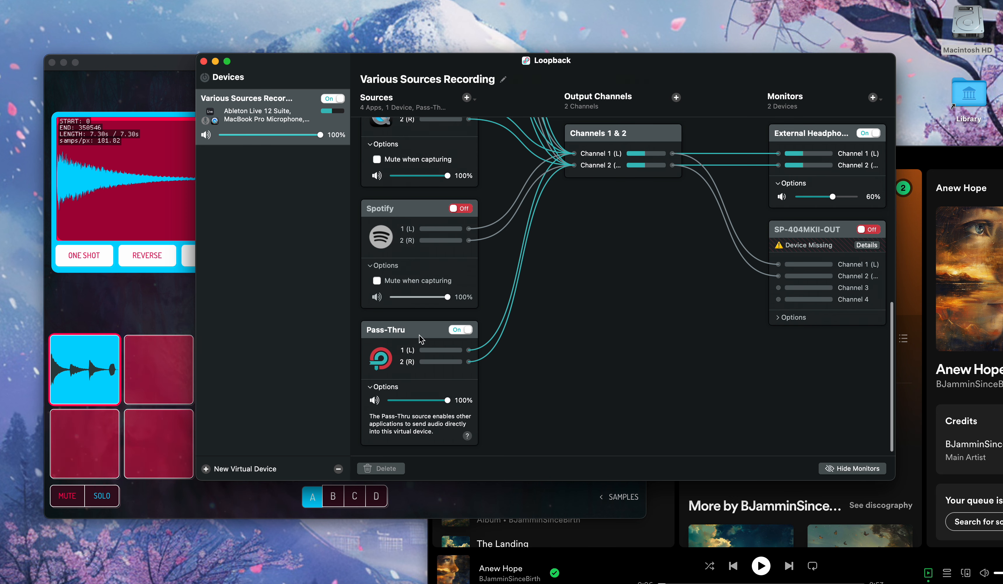
pyautogui.scroll(5, 416, 341)
pyautogui.scroll(4, 438, 309)
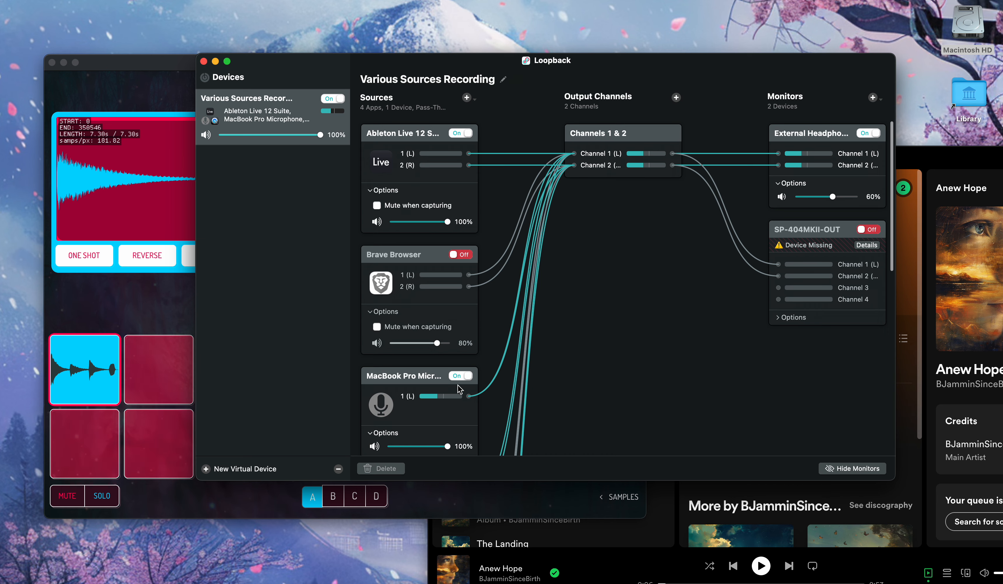
# Step: Clear the Loopback and Spotify windows off the desktop and move the Koala window to the middle of it
pyautogui.click(216, 61)
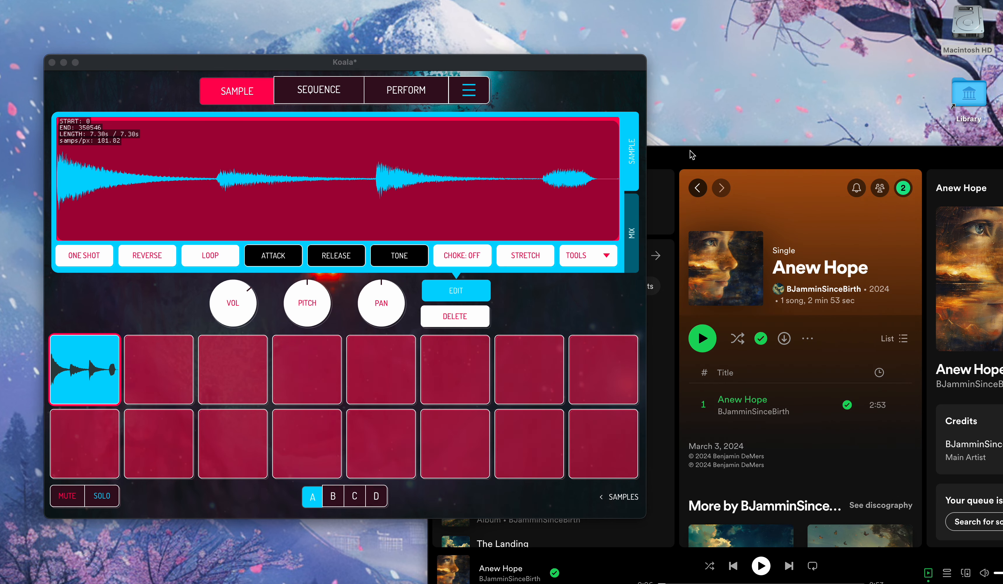
pyautogui.moveTo(677, 159); pyautogui.dragTo(662, 159)
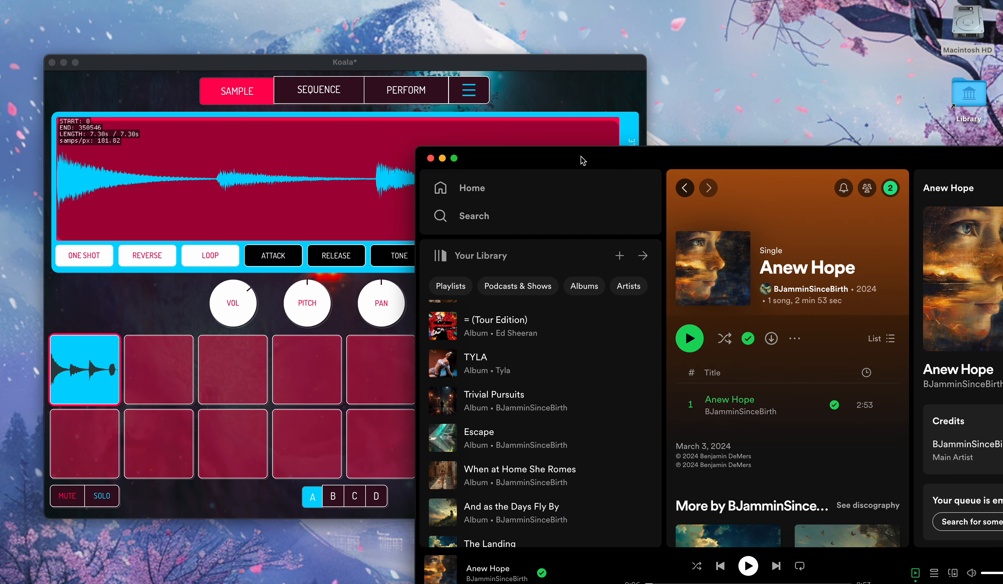
pyautogui.click(567, 161)
pyautogui.moveTo(567, 160); pyautogui.dragTo(459, 121)
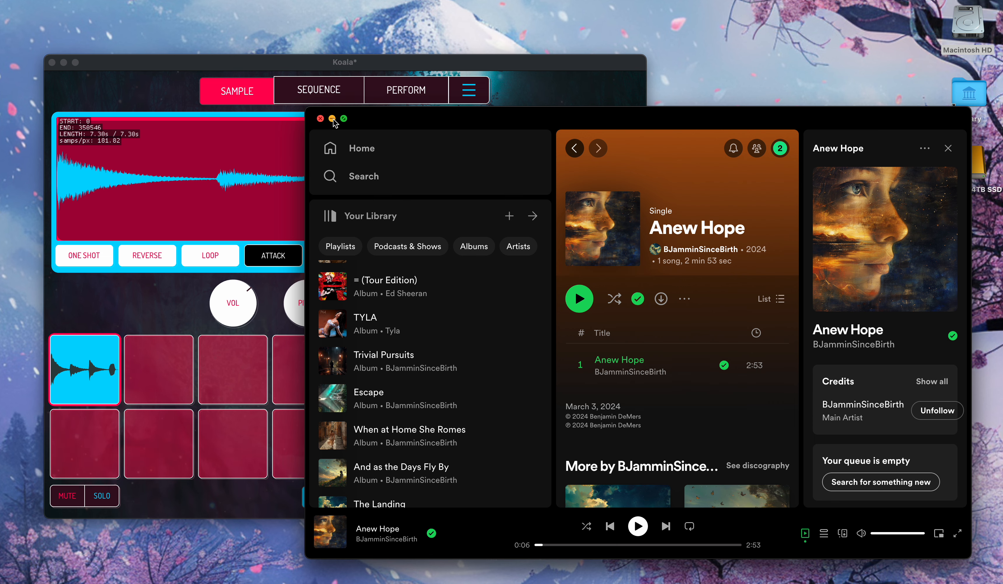
pyautogui.click(321, 118)
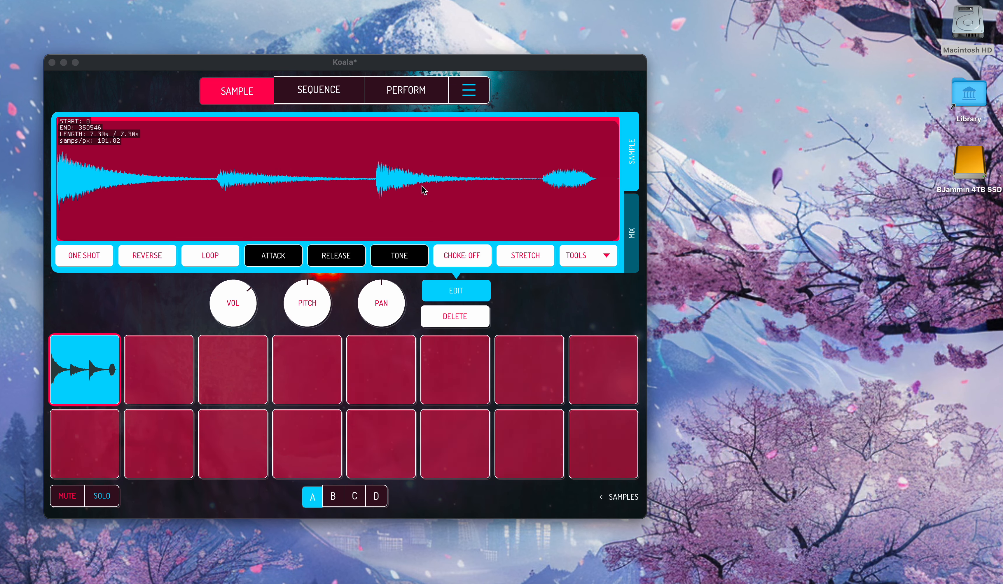
pyautogui.moveTo(412, 72); pyautogui.dragTo(576, 78)
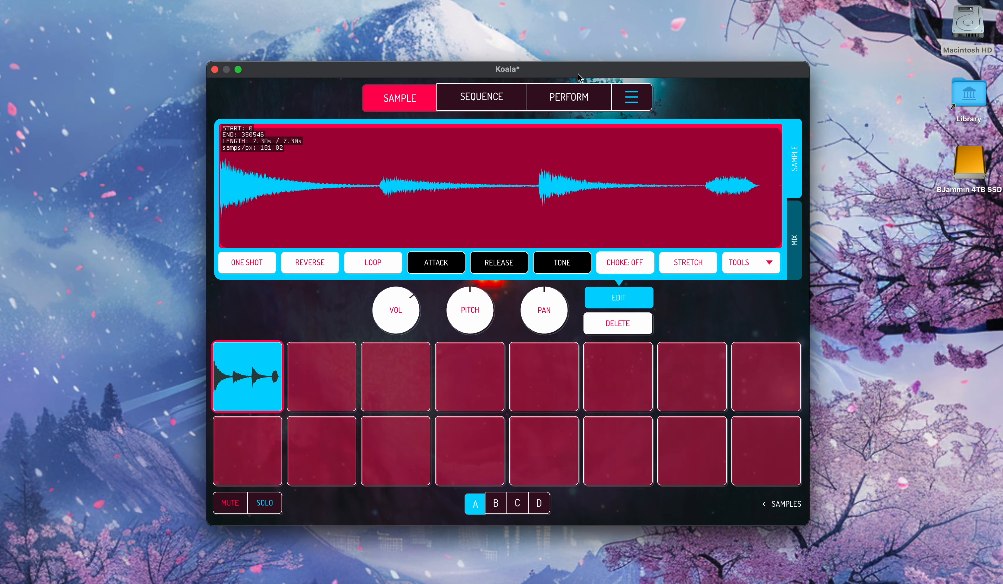